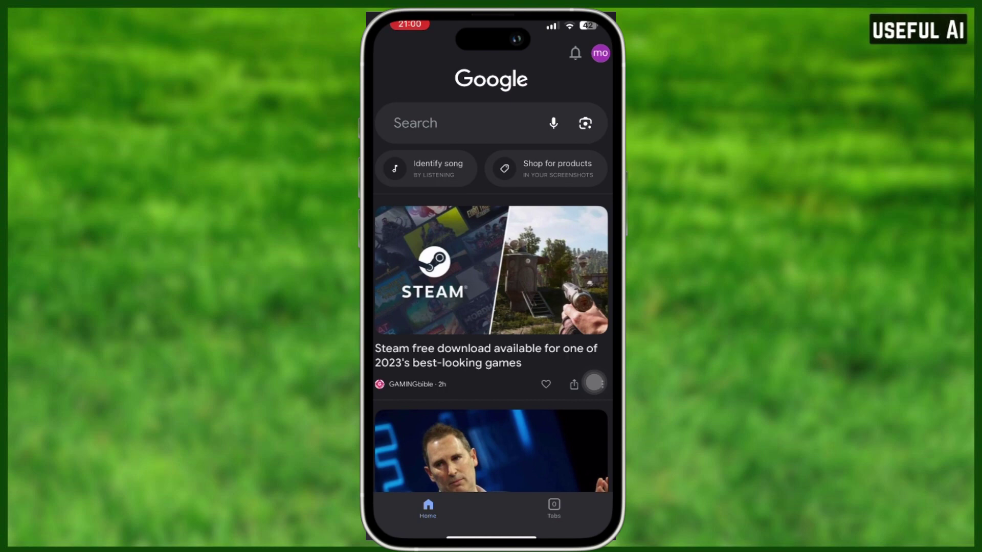
- Open the Security tab of the Google Account from the profile avatar's Manage your Google Account
left_click(601, 53)
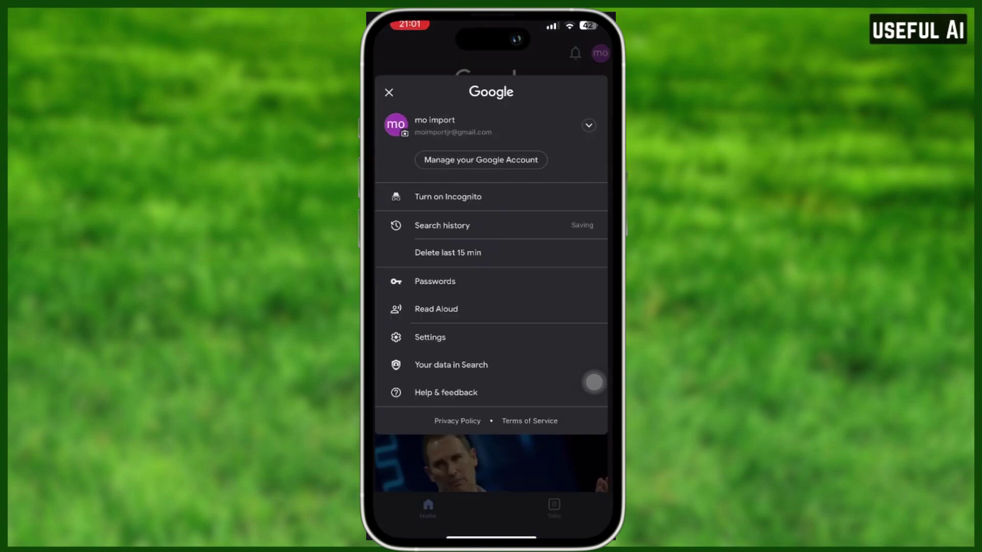
left_click(481, 160)
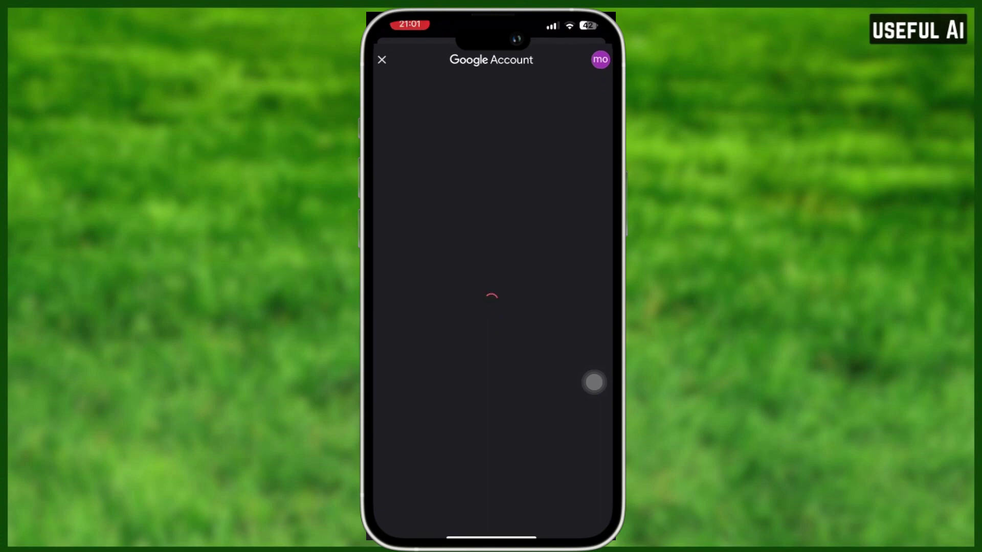
left_click_drag(552, 193, 468, 192)
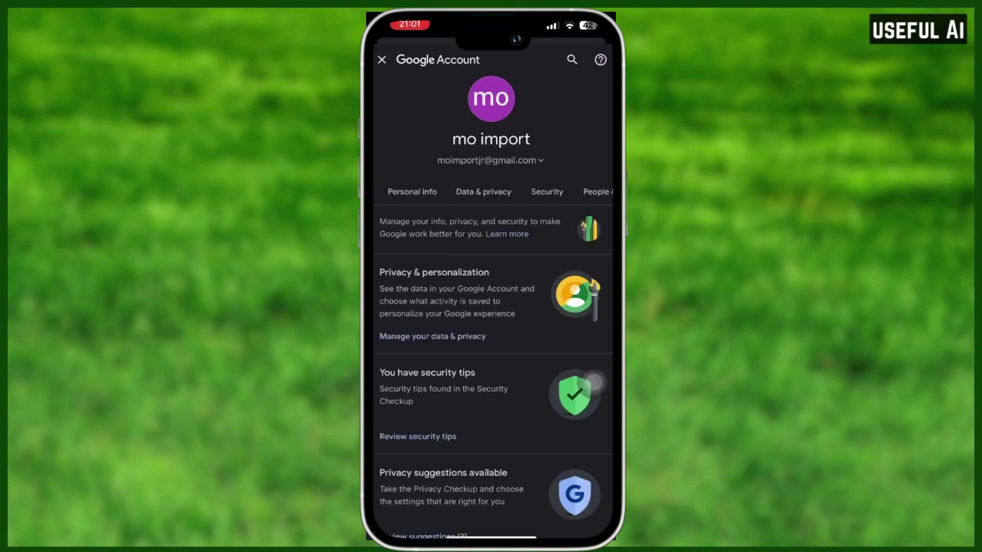
left_click(515, 192)
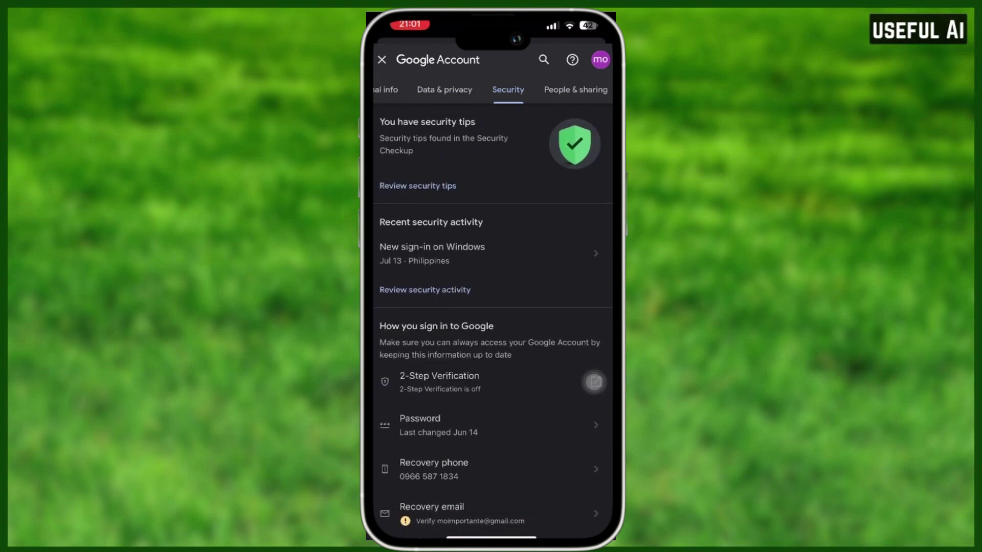
scroll(595, 383, "down", 5)
scroll(595, 382, "down", 5)
scroll(595, 383, "down", 5)
scroll(595, 383, "down", 5)
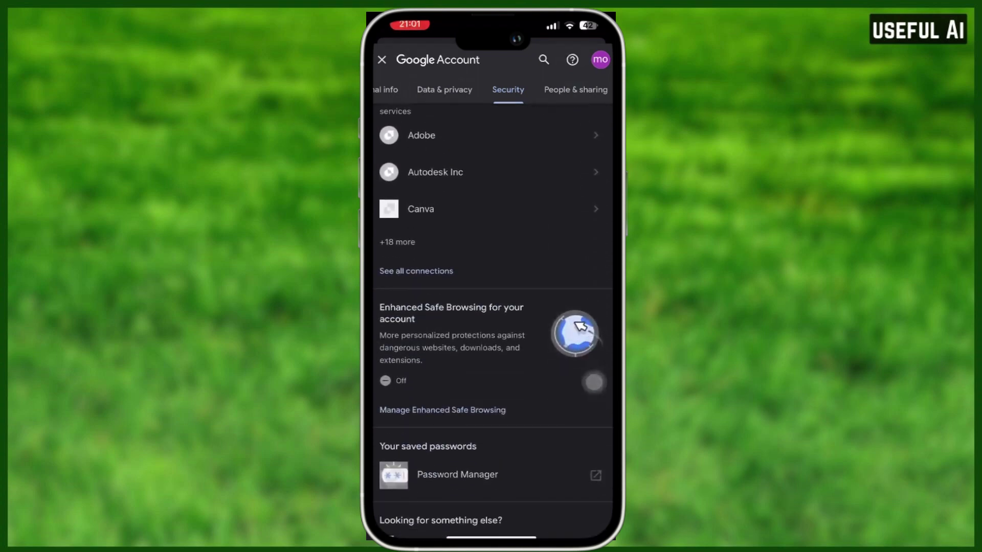
scroll(595, 383, "down", 4)
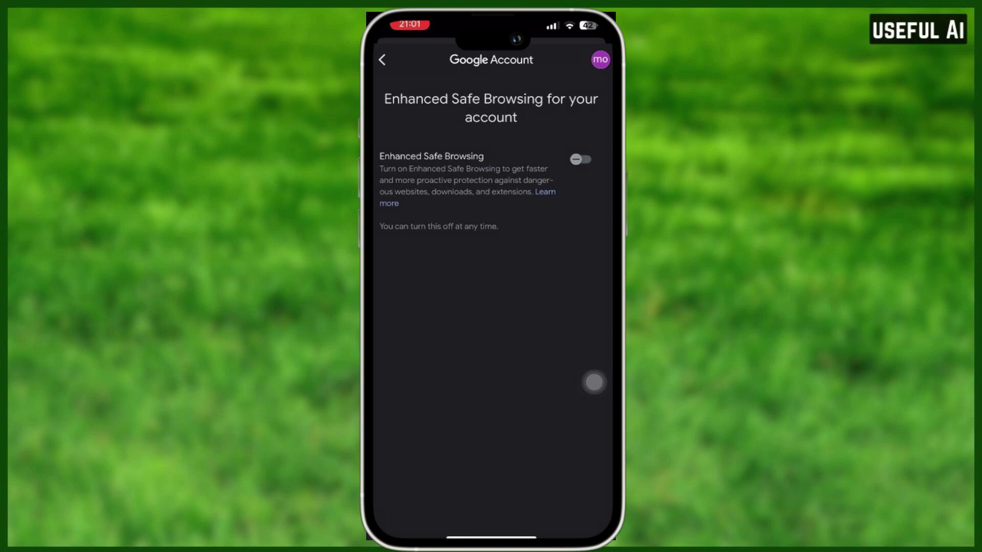
left_click(579, 159)
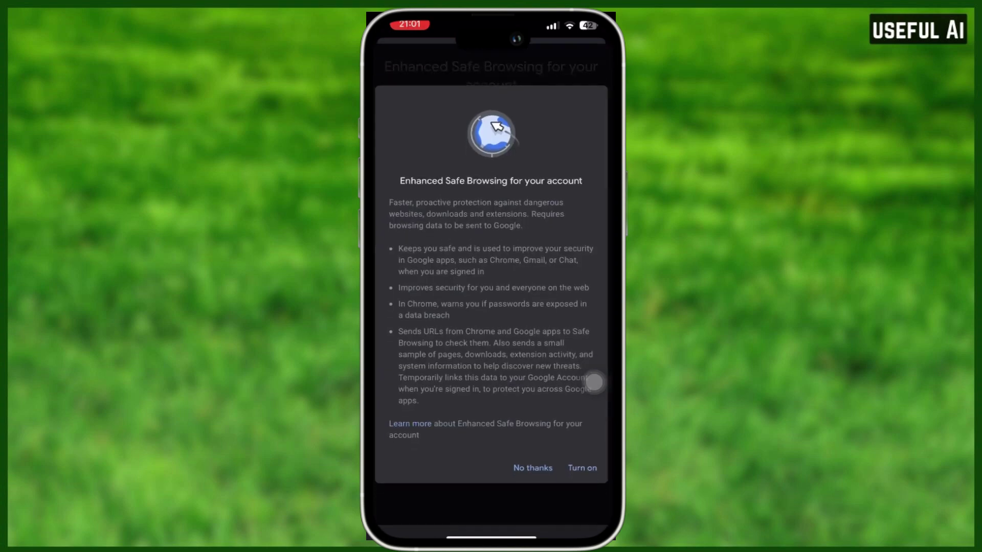